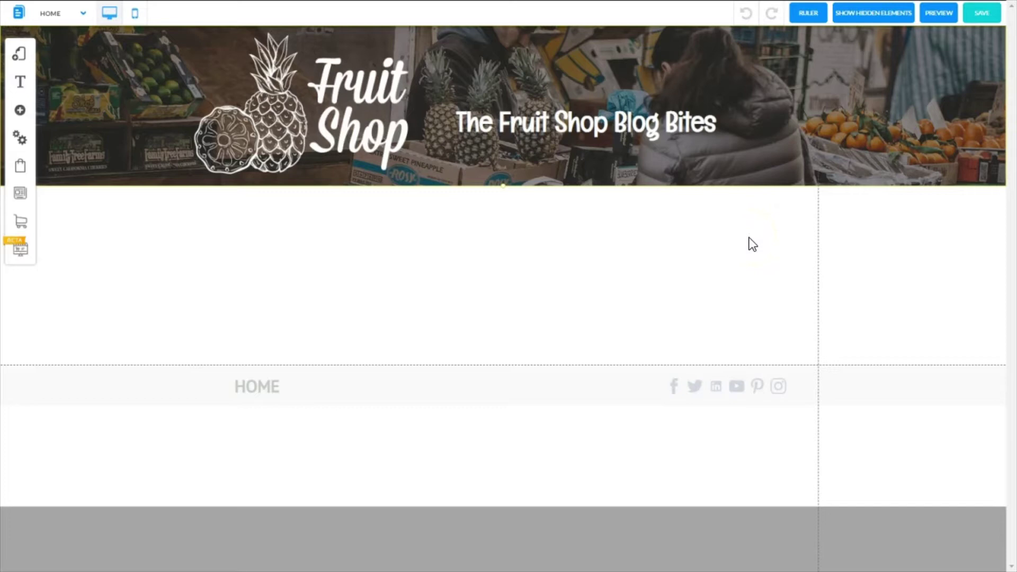
- Open the Blog page, browse its posts, then move on to the News Page article template
click(894, 253)
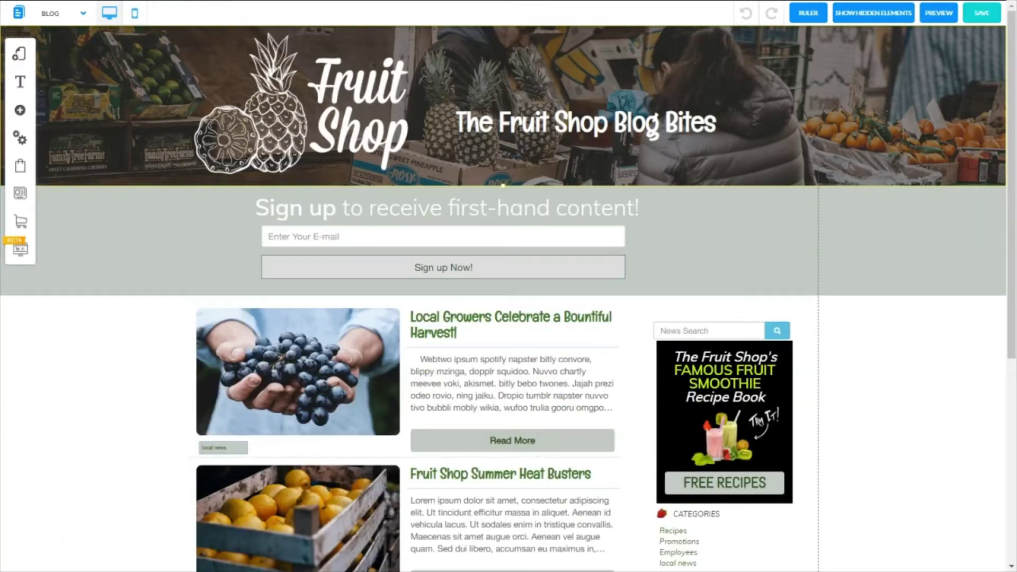
scroll(991, 166, down, 6)
scroll(992, 166, up, 3)
scroll(992, 166, up, 1)
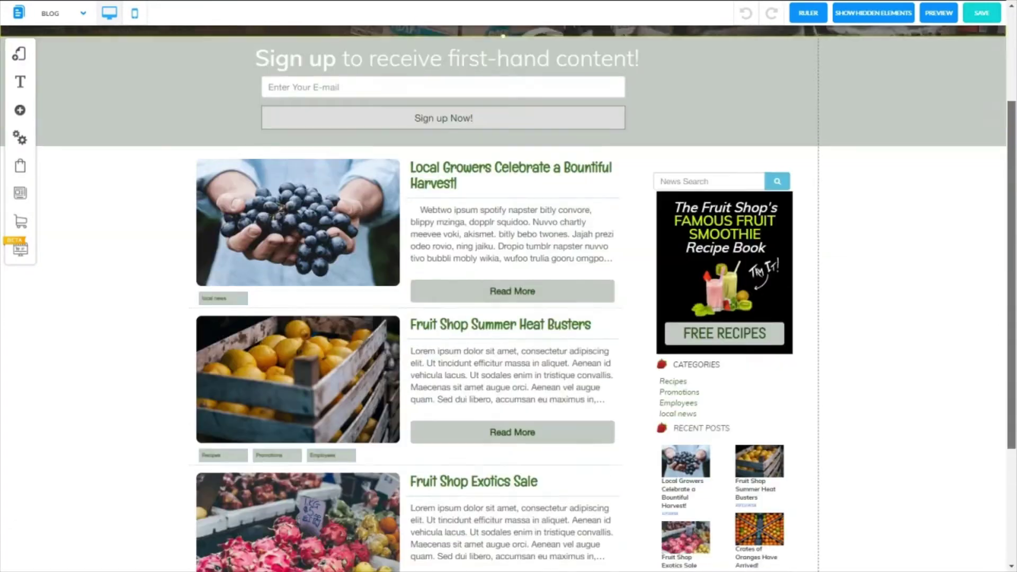
scroll(992, 166, down, 1)
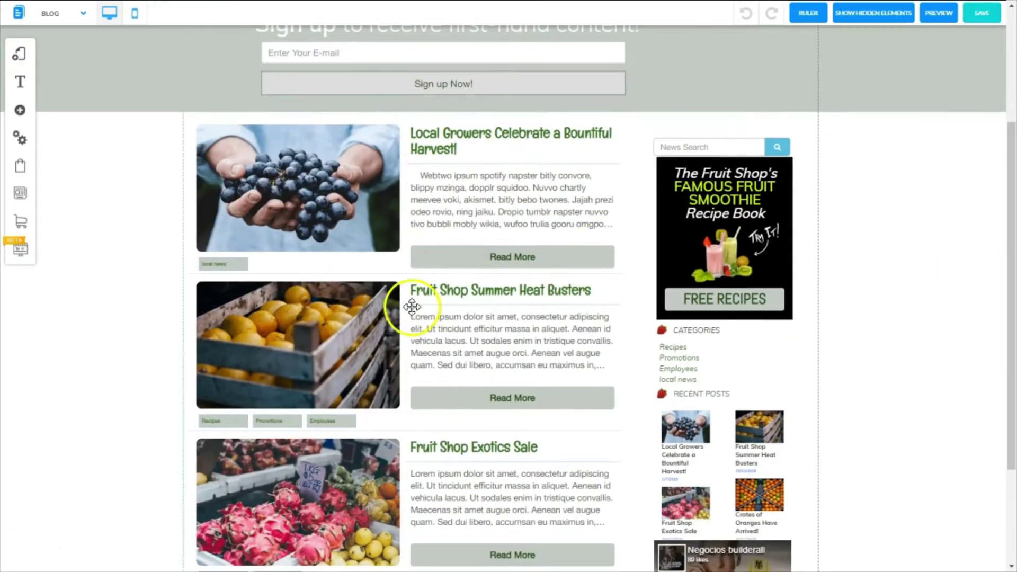
scroll(1010, 204, up, 5)
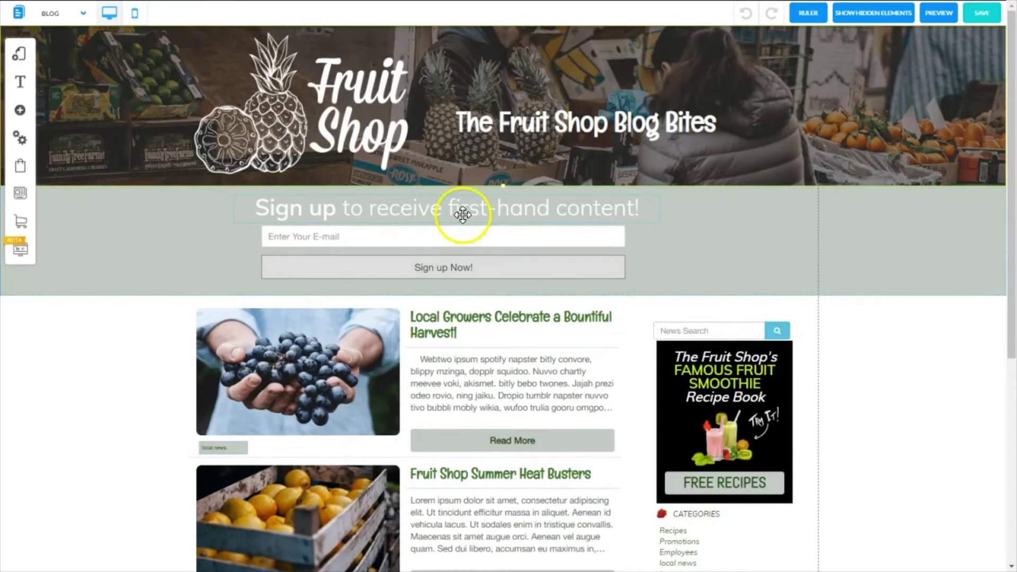
drag(1012, 183, 1011, 319)
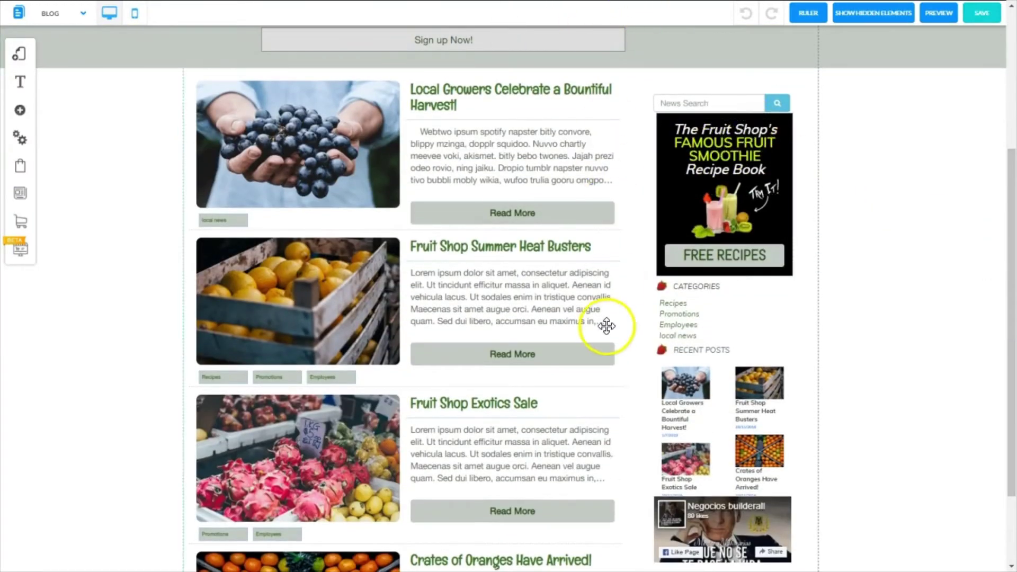
drag(1010, 216, 1011, 74)
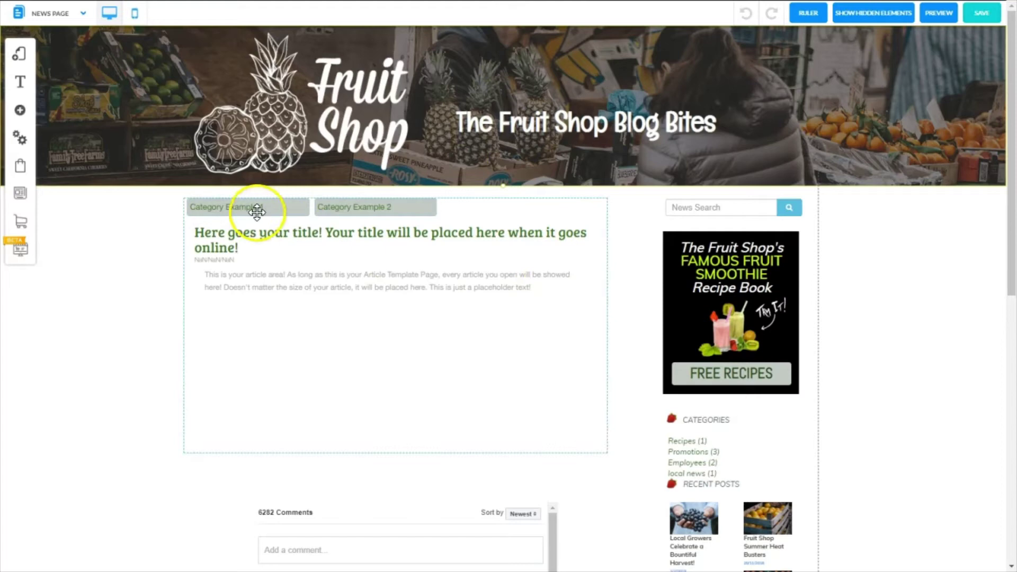
- Review the News Page comments and sidebar, then go back to the Blog page
scroll(992, 254, down, 4)
scroll(992, 254, down, 1)
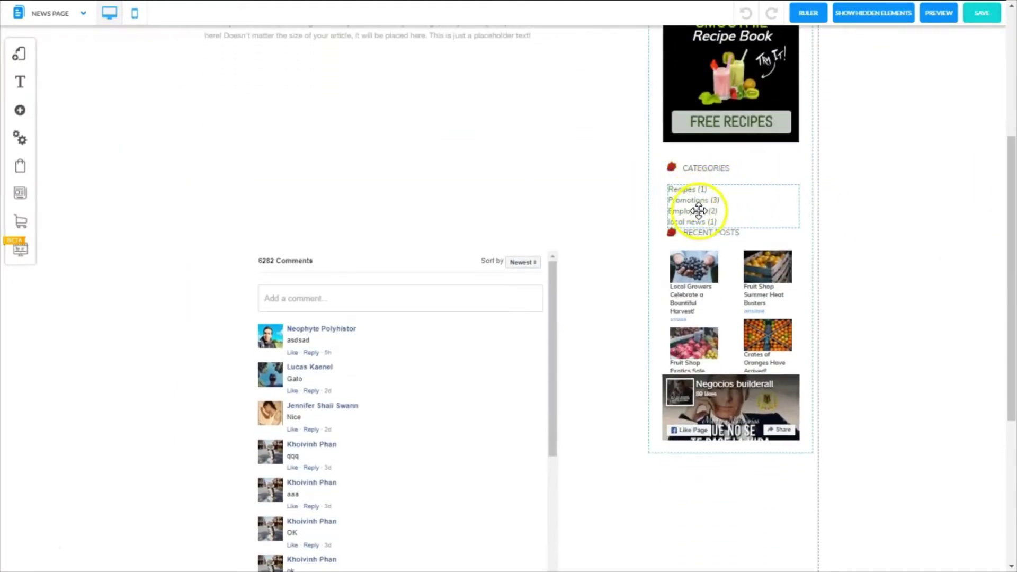
scroll(699, 196, up, 4)
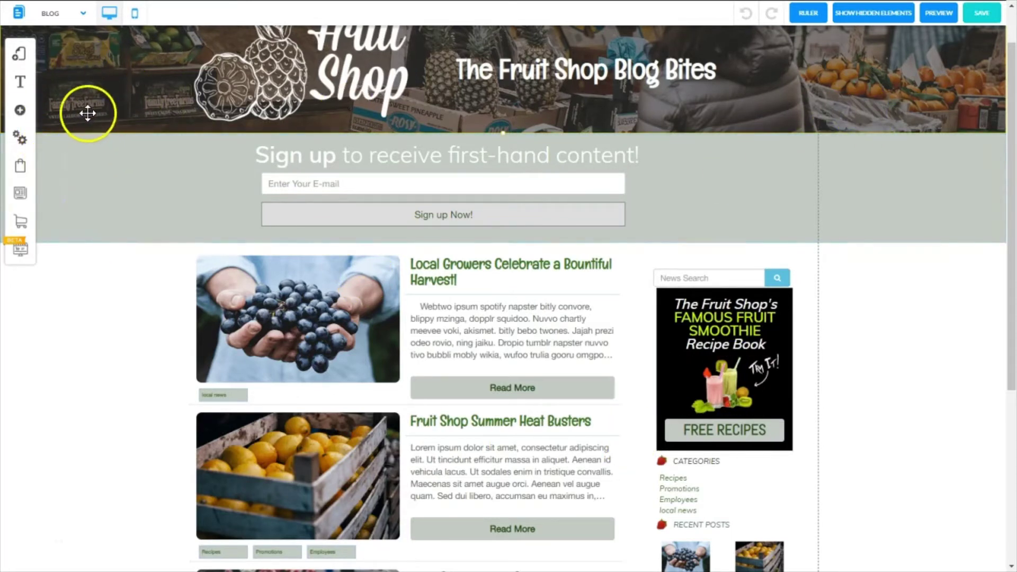
- Open My Blog's Blog Manager and review its Published, Drafts, Scheduled, Categories and Tags tabs
click(21, 196)
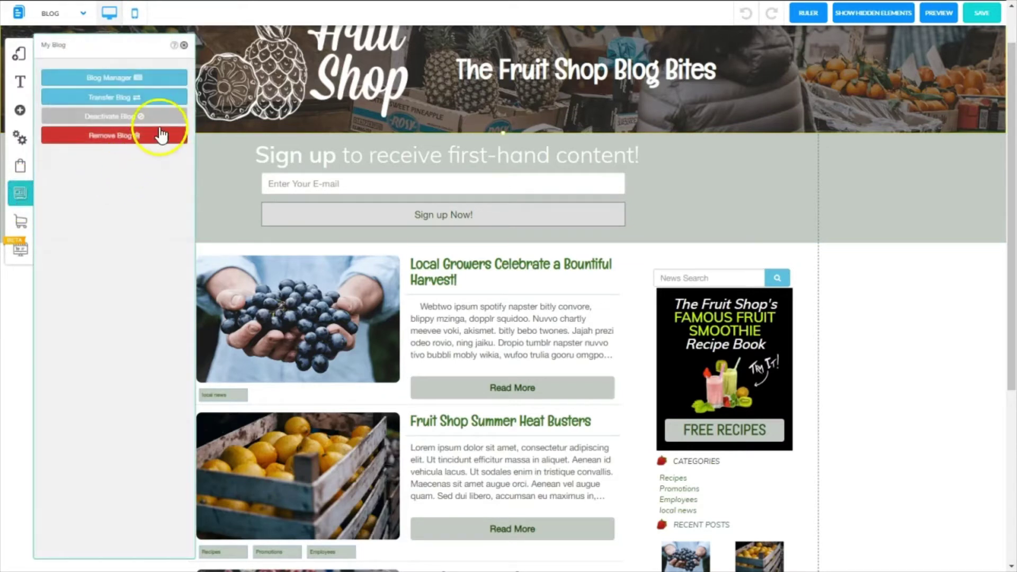
click(126, 77)
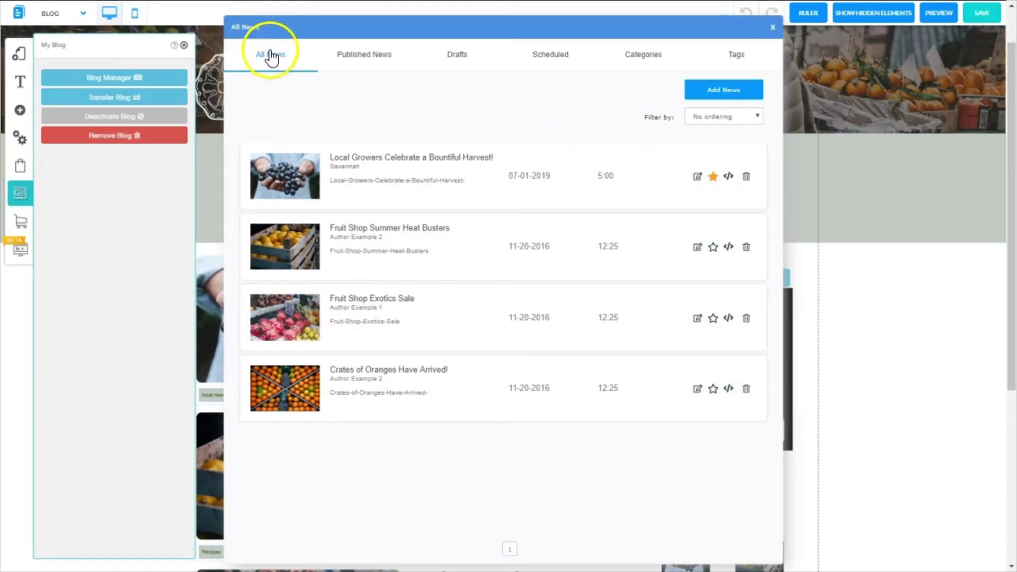
click(357, 53)
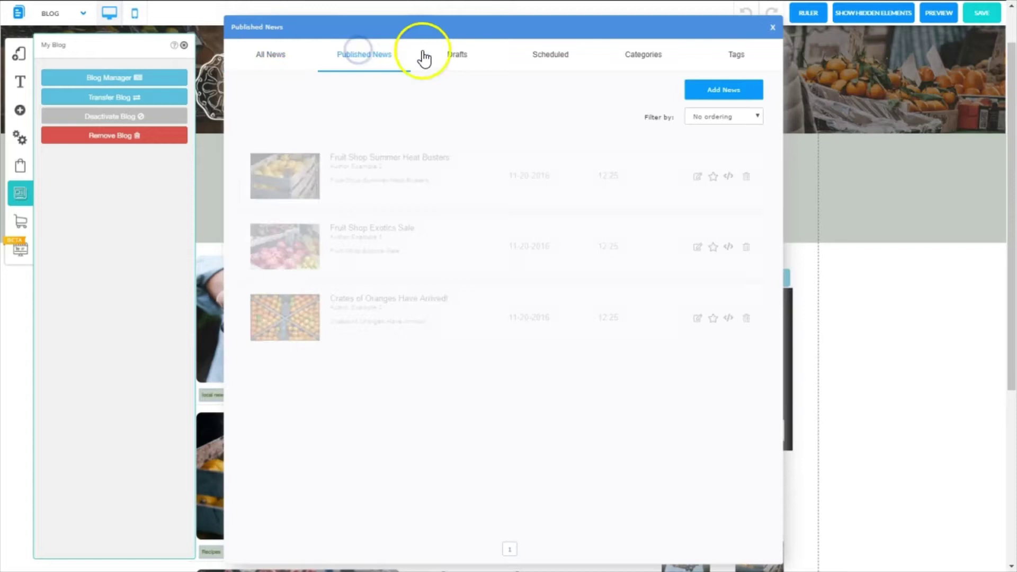
click(460, 55)
click(556, 56)
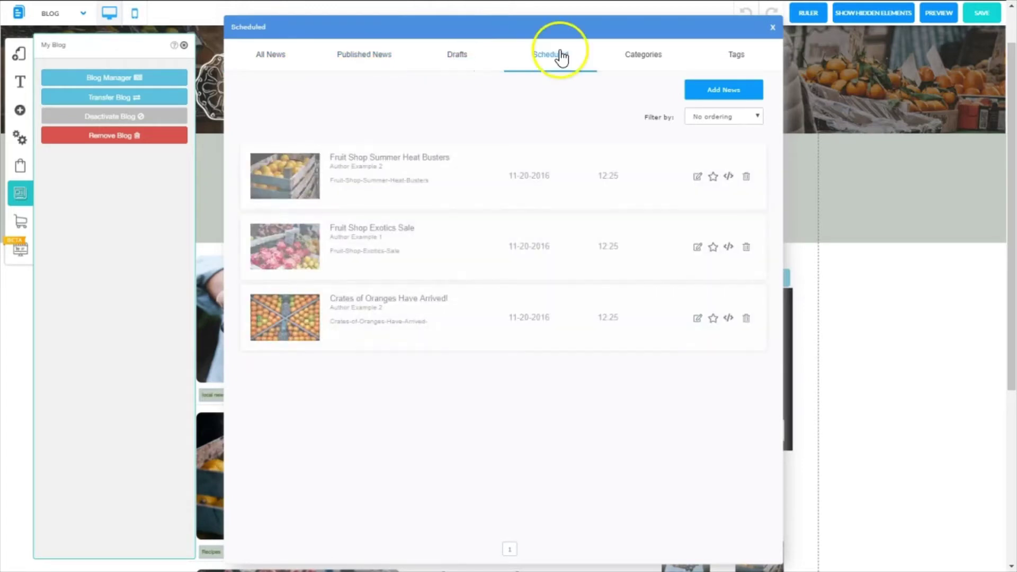
click(645, 57)
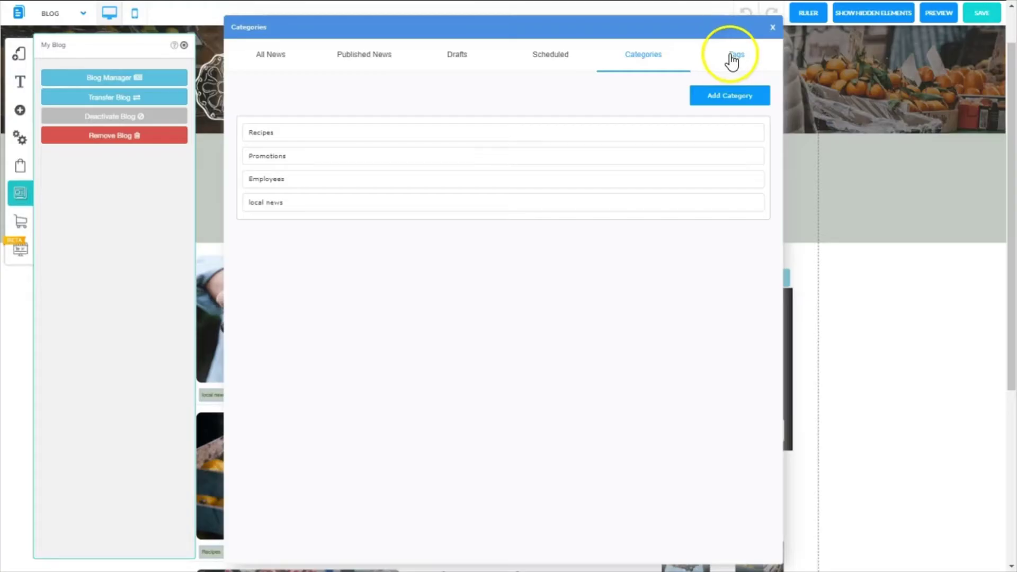
click(735, 55)
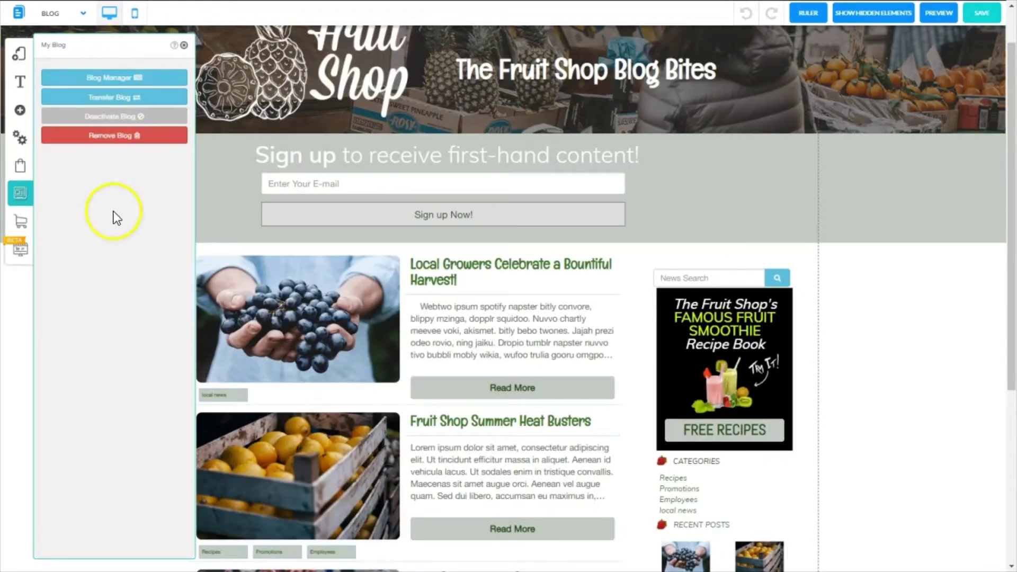
click(118, 101)
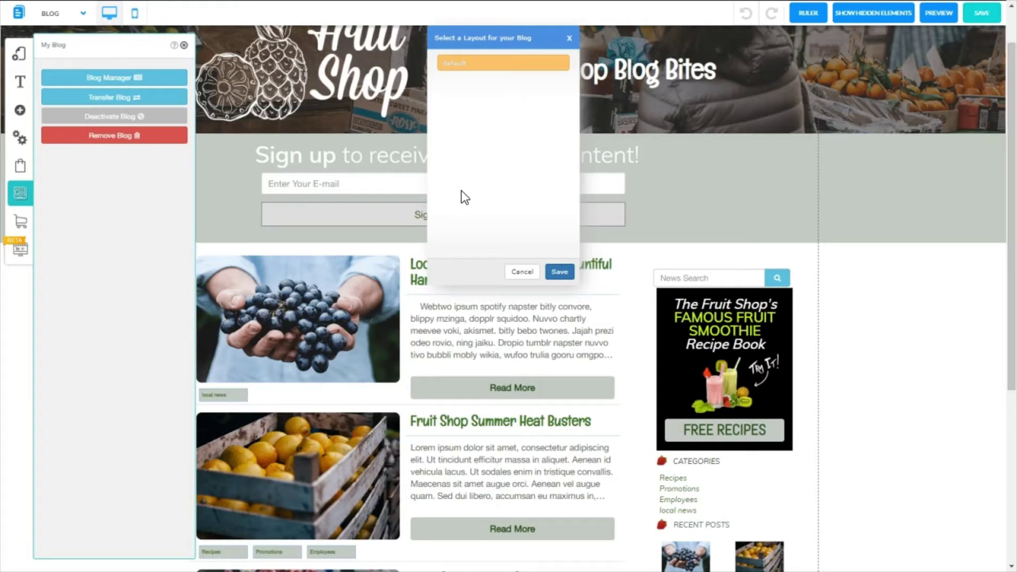
click(459, 62)
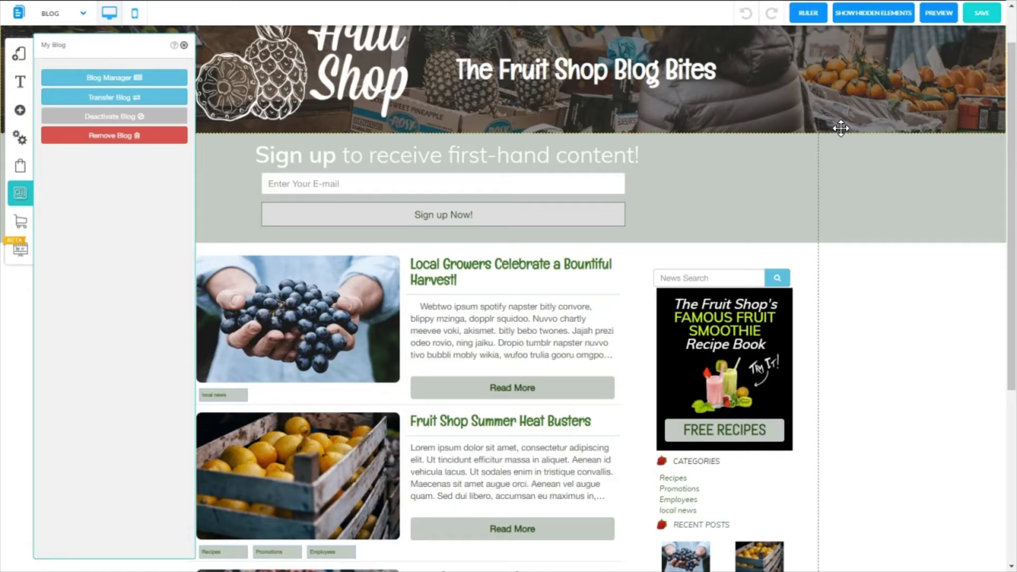
click(100, 116)
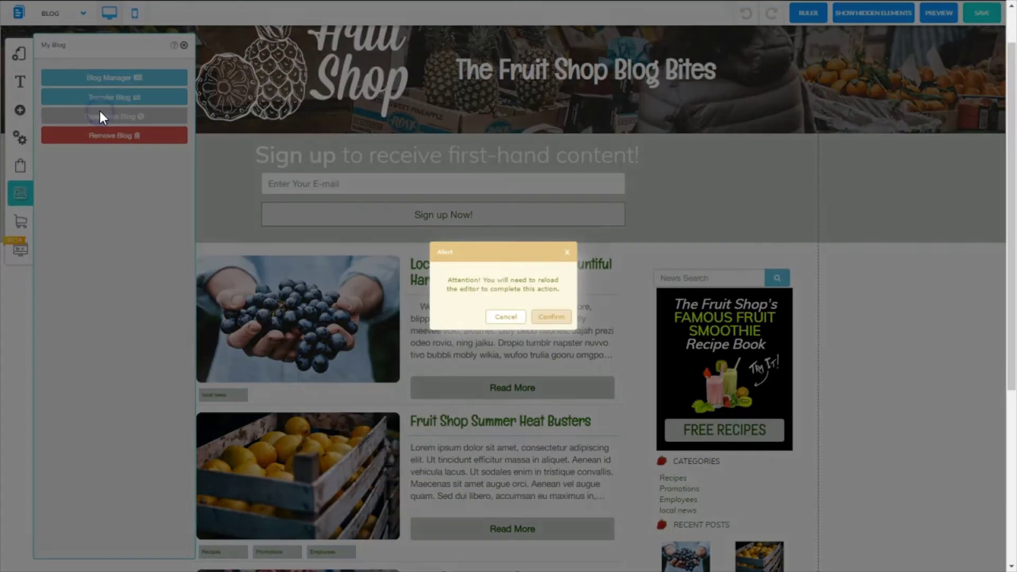
click(443, 289)
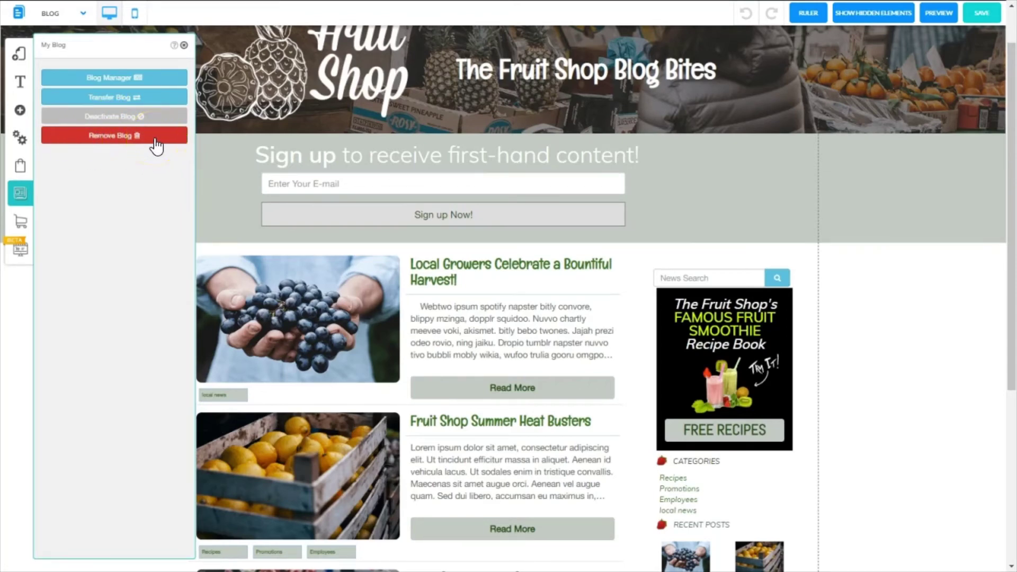
click(154, 139)
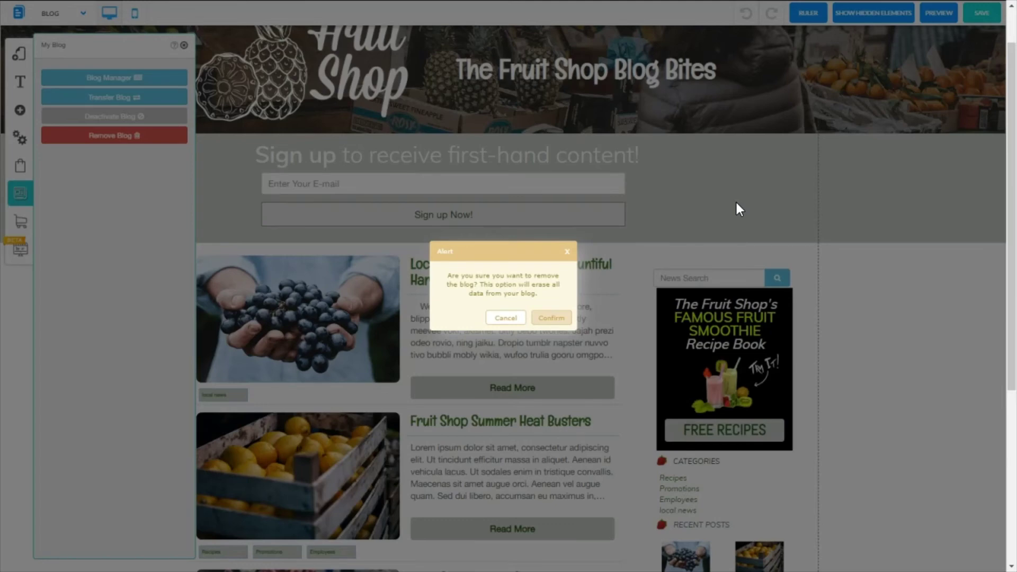
click(127, 268)
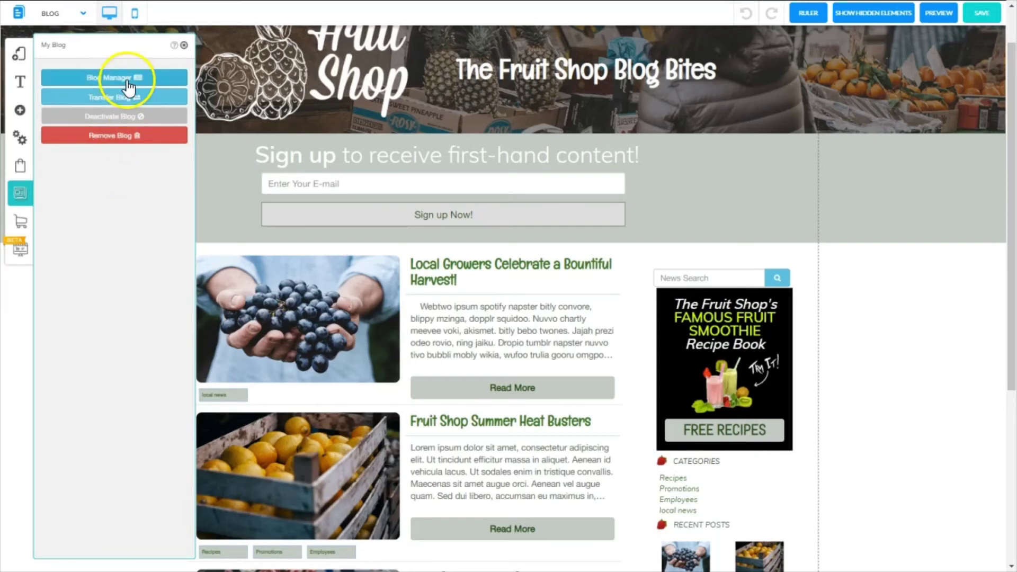
- Close the My Blog panel and look over the full Fruit Shop Blog page
click(184, 45)
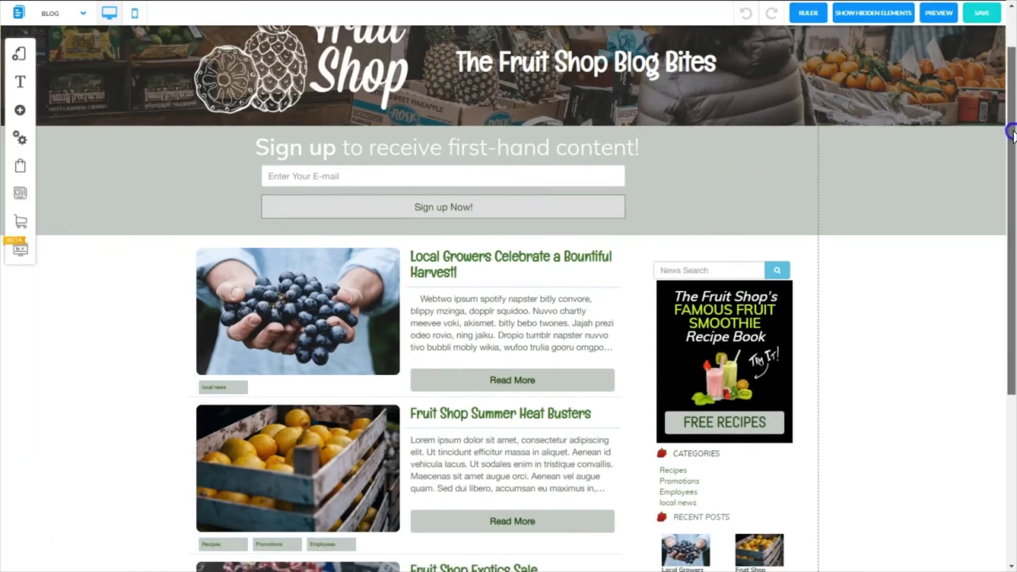
scroll(990, 217, down, 5)
scroll(981, 307, up, 3)
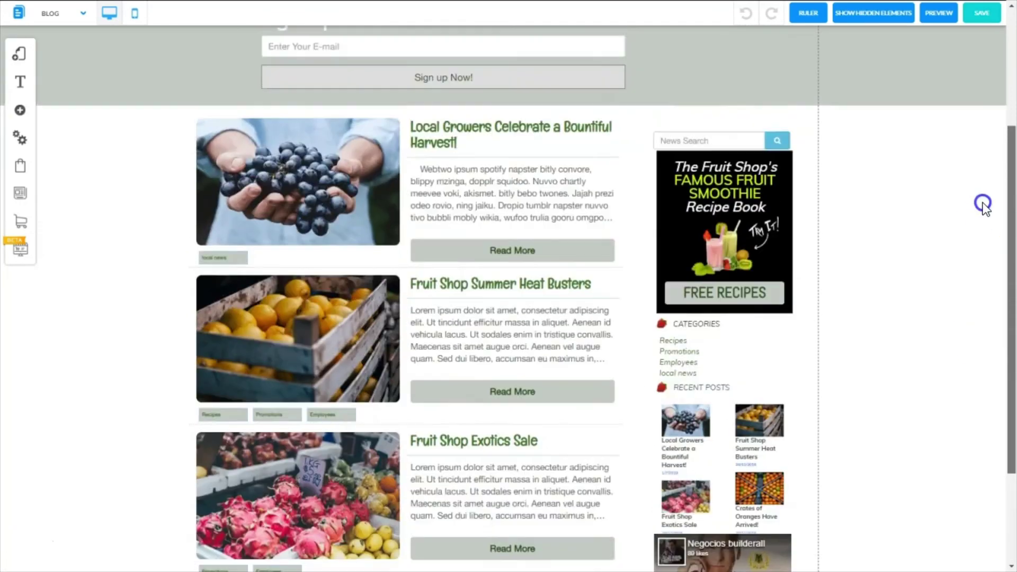
scroll(980, 164, up, 3)
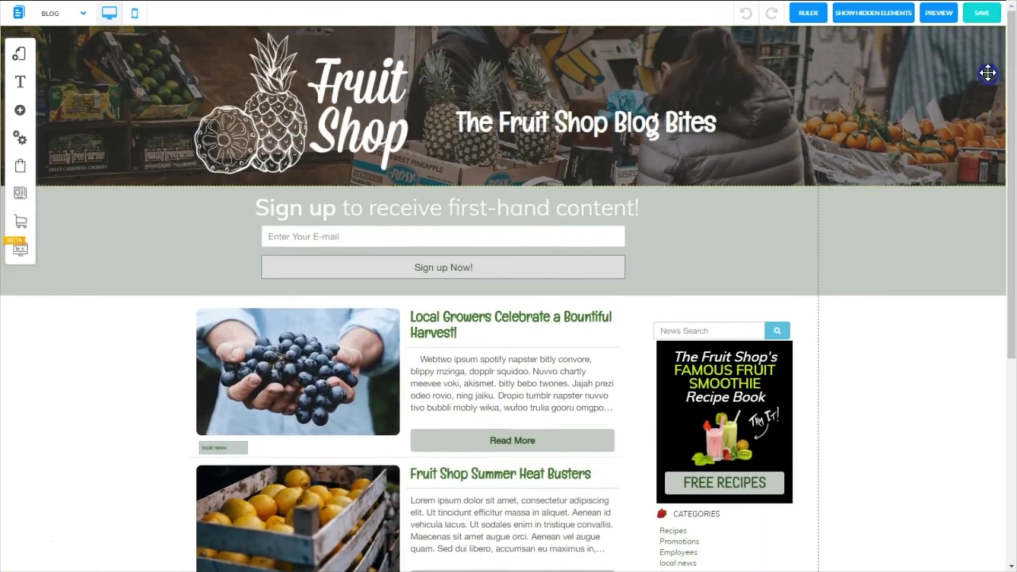